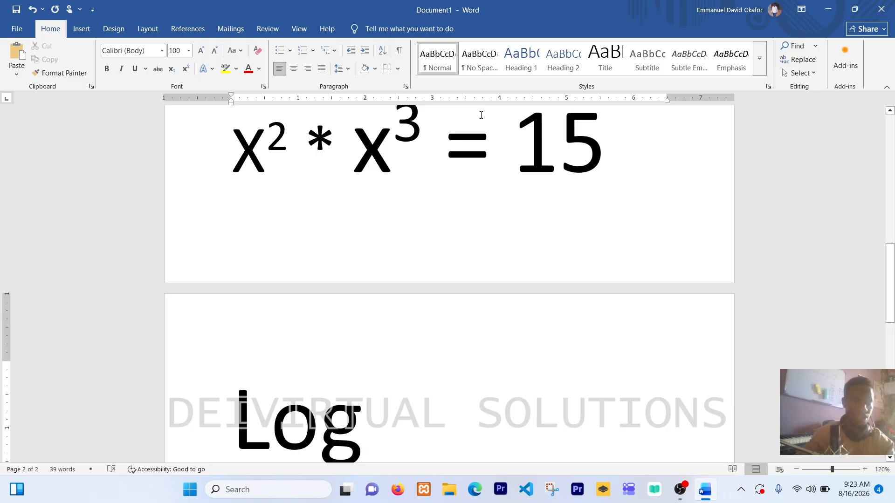
# Add a subscript 10 after "Log", followed by a 5 in normal text position
pyautogui.click(171, 70)
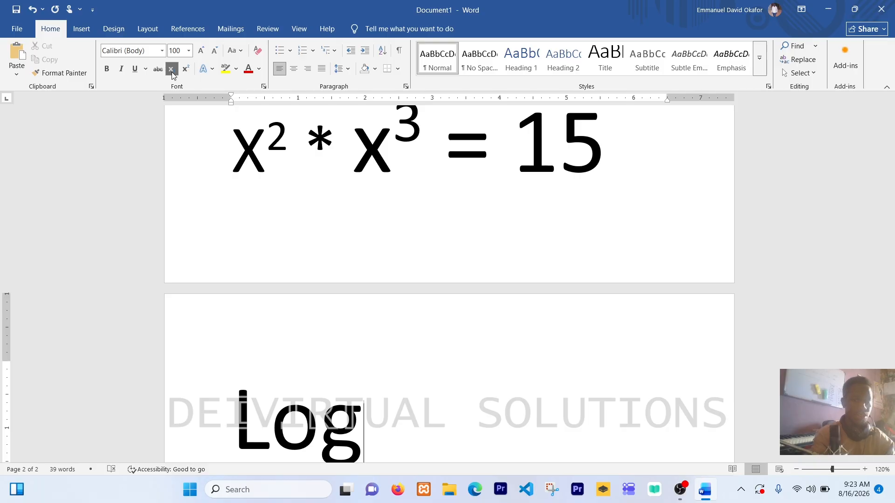
pyautogui.write('10')
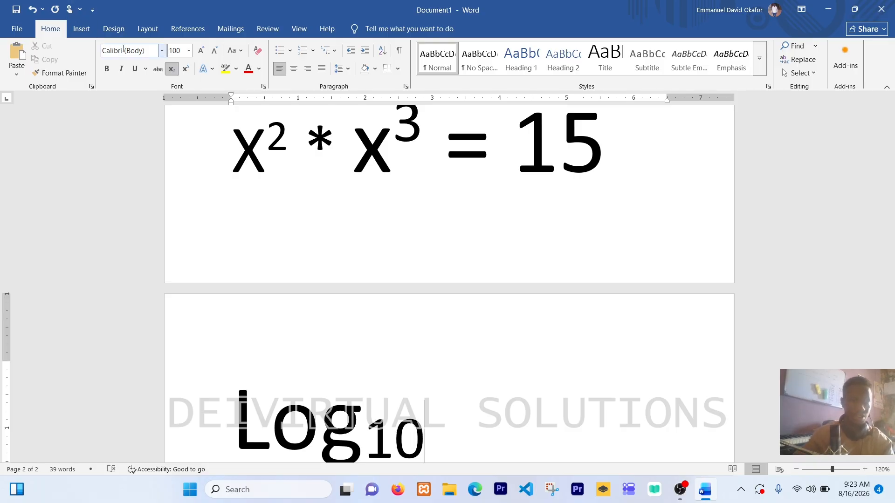
pyautogui.click(171, 70)
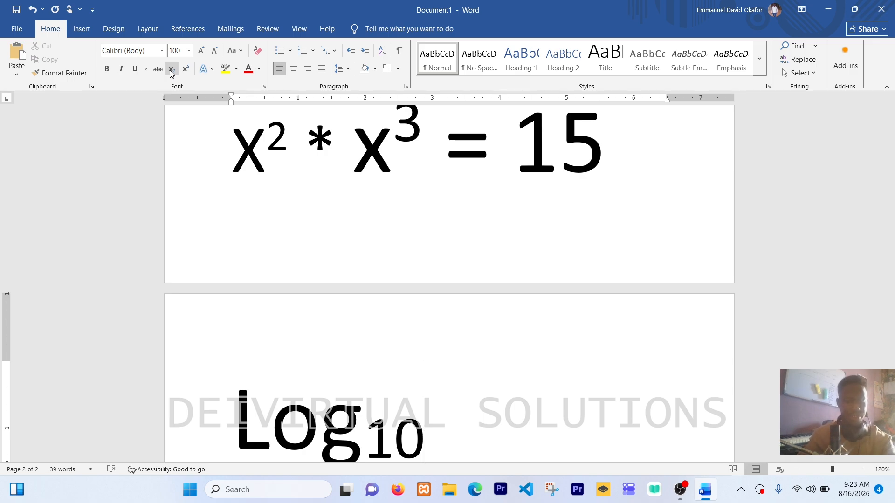
pyautogui.write('5')
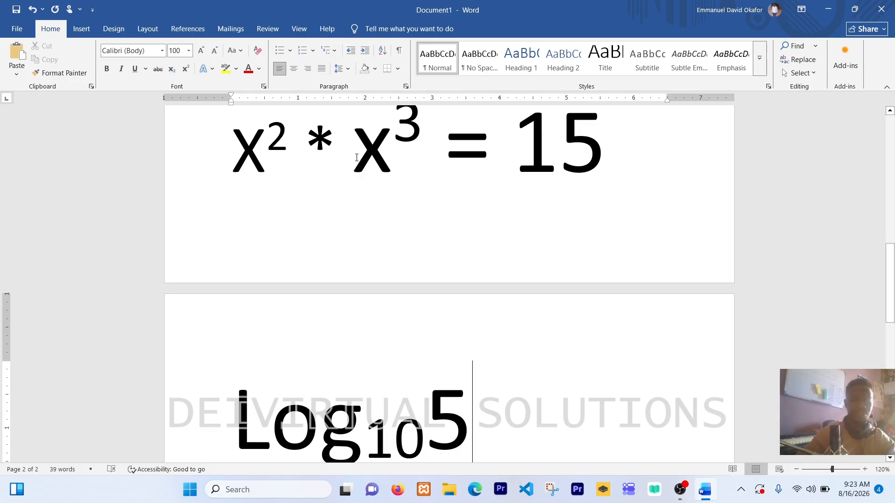
# Apply the white-filled, orange-outlined text effect to "Editing d" in the bold Arial Black line below the struck-through heading
pyautogui.scroll(-1, 484, 214)
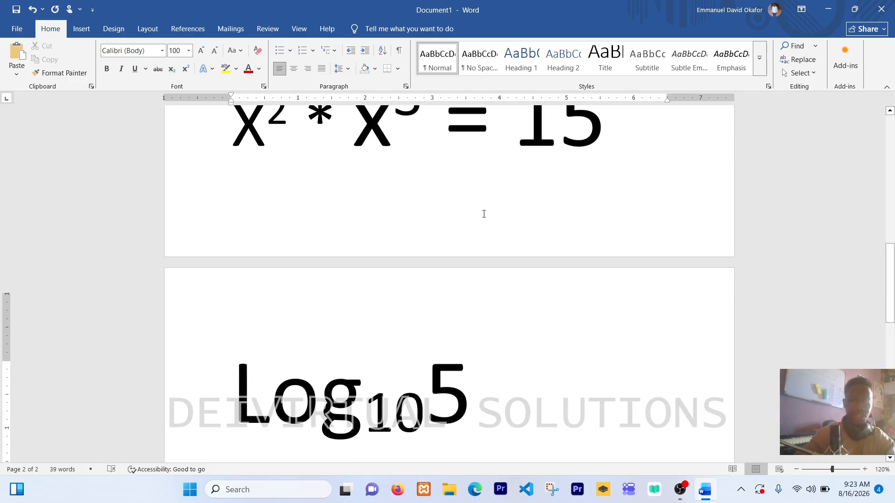
pyautogui.scroll(-3, 483, 214)
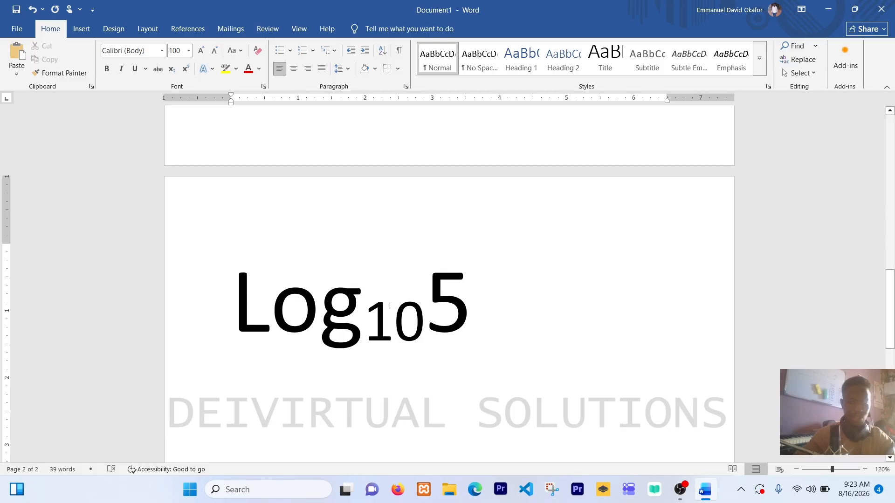
pyautogui.scroll(5, 376, 321)
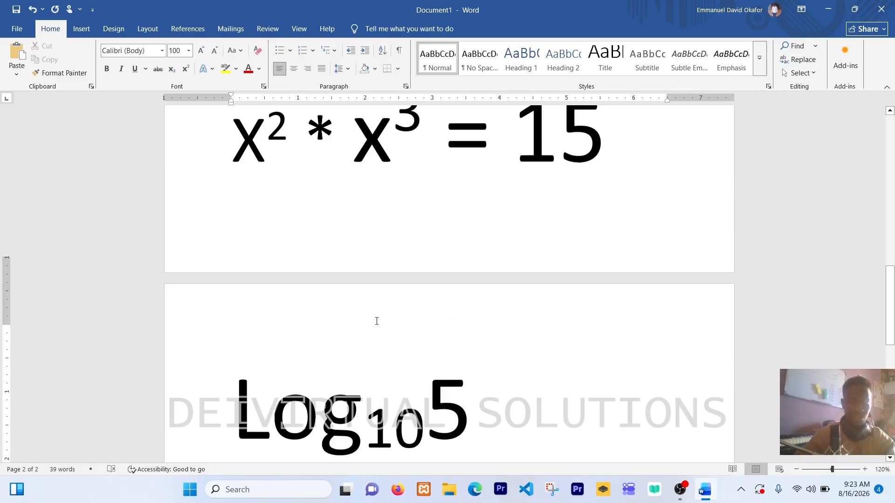
pyautogui.click(401, 184)
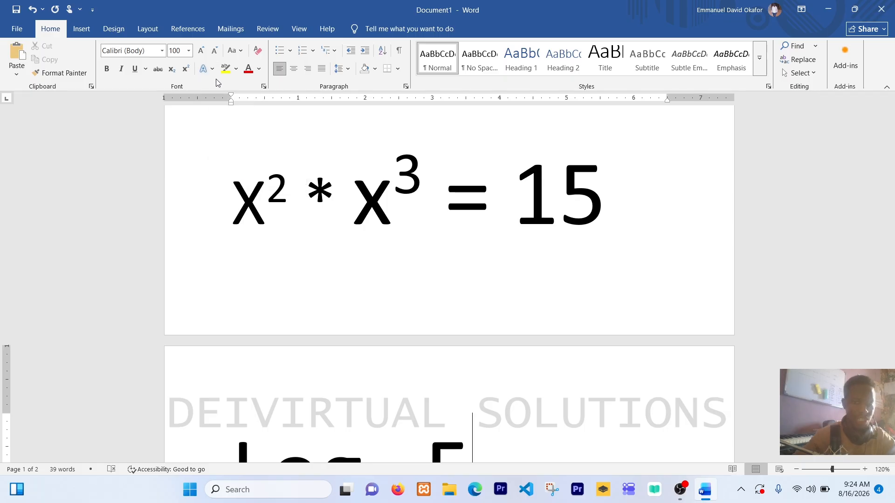
pyautogui.scroll(15, 312, 172)
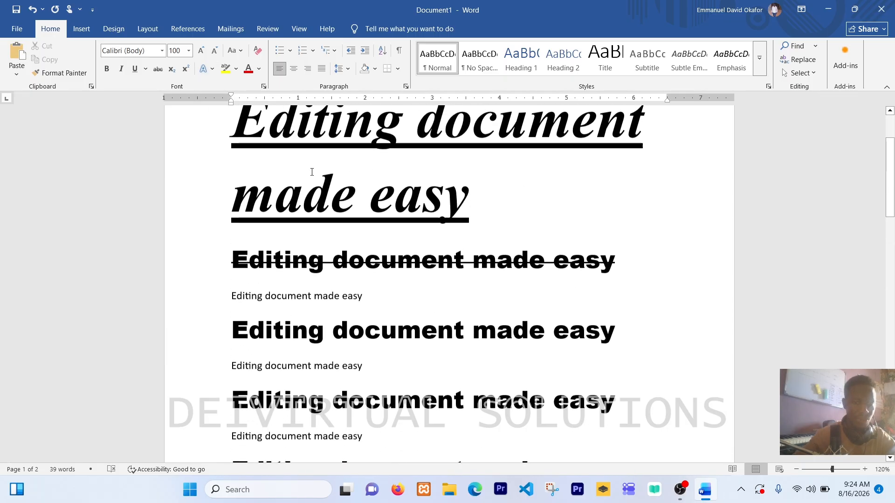
pyautogui.scroll(-1, 311, 171)
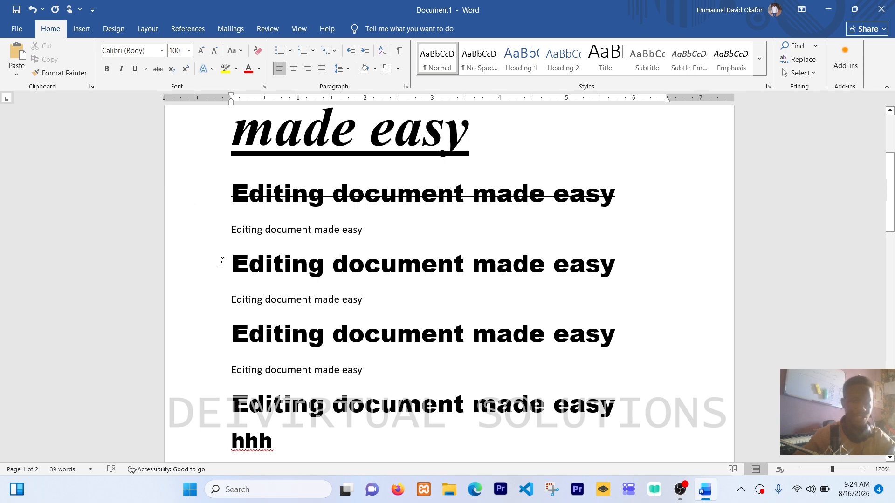
pyautogui.moveTo(233, 267); pyautogui.dragTo(348, 267)
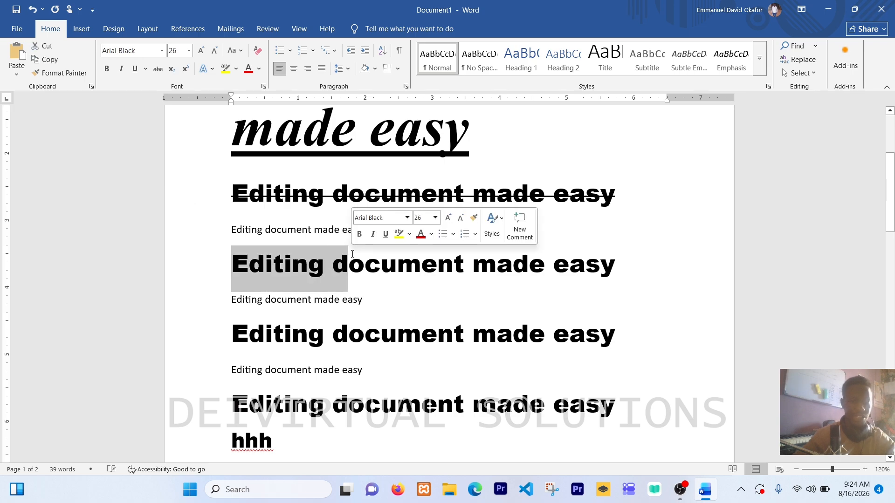
pyautogui.click(211, 69)
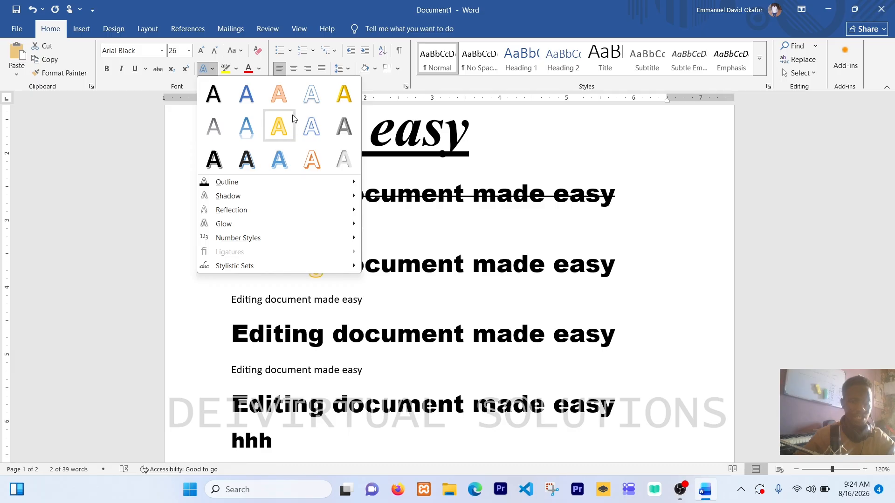
pyautogui.scroll(3, 378, 156)
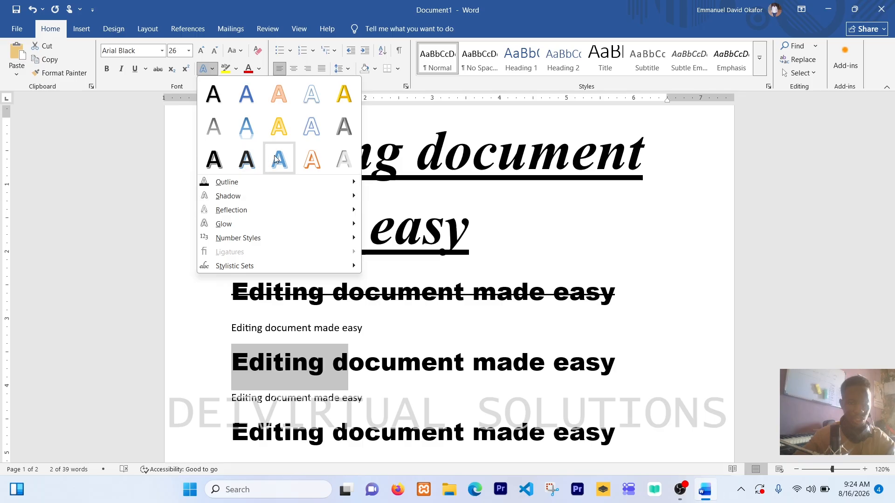
pyautogui.click(313, 160)
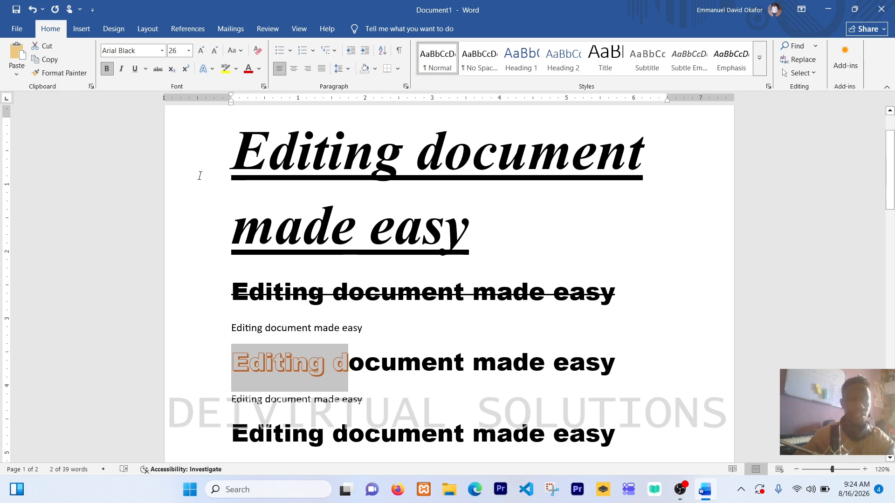
# Highlight "document made easy" in blue in the line that starts with the orange-outlined text
pyautogui.click(236, 69)
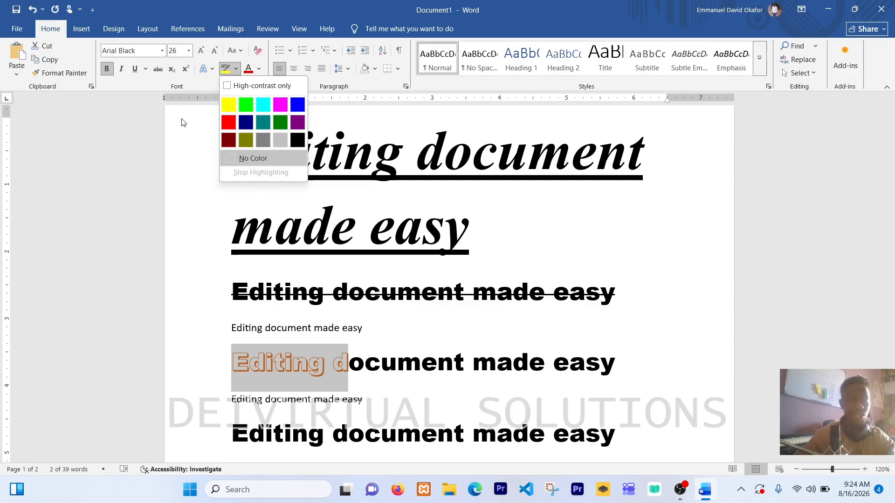
pyautogui.click(190, 173)
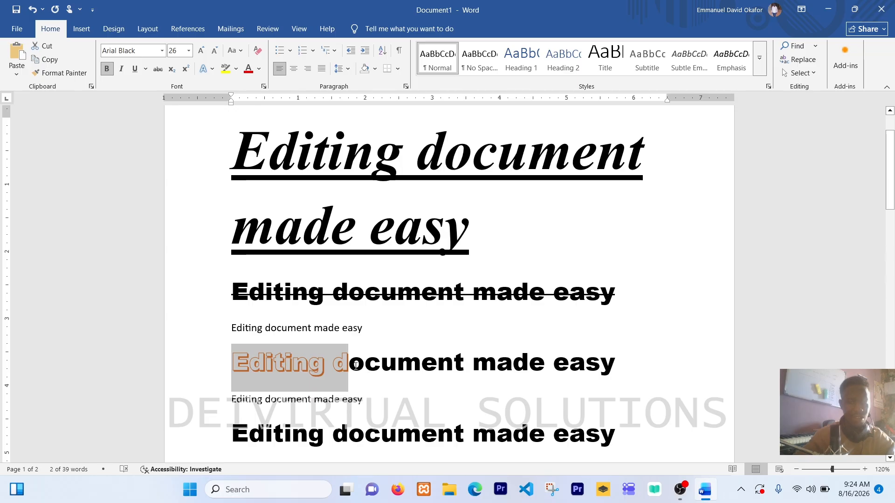
pyautogui.moveTo(352, 365); pyautogui.dragTo(611, 358)
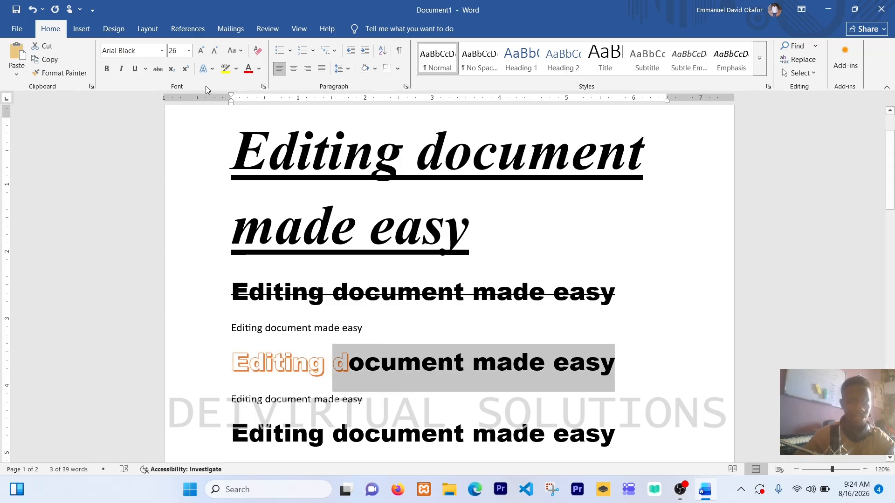
pyautogui.click(236, 68)
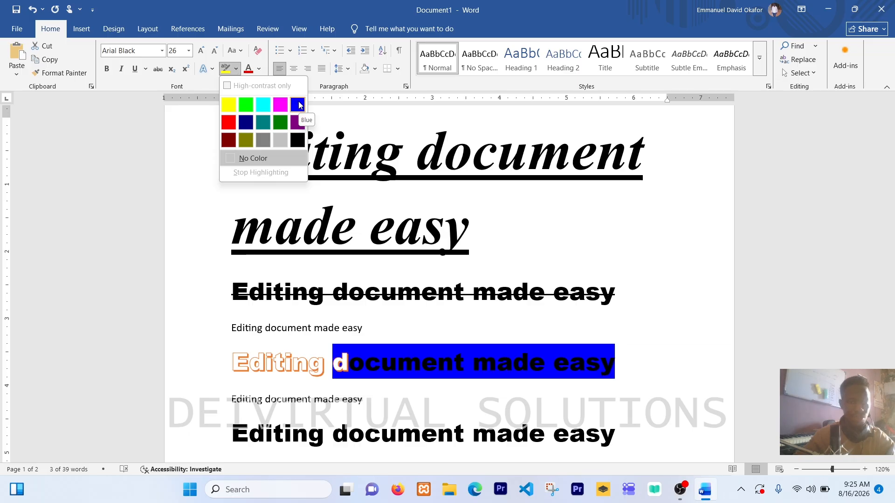
pyautogui.click(298, 106)
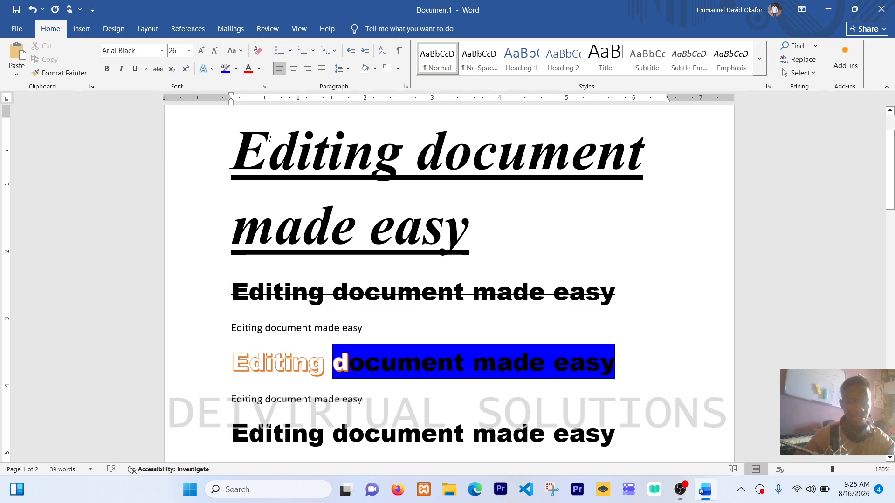
# Set the font color of the blue-highlighted "document made easy" to white
pyautogui.click(259, 69)
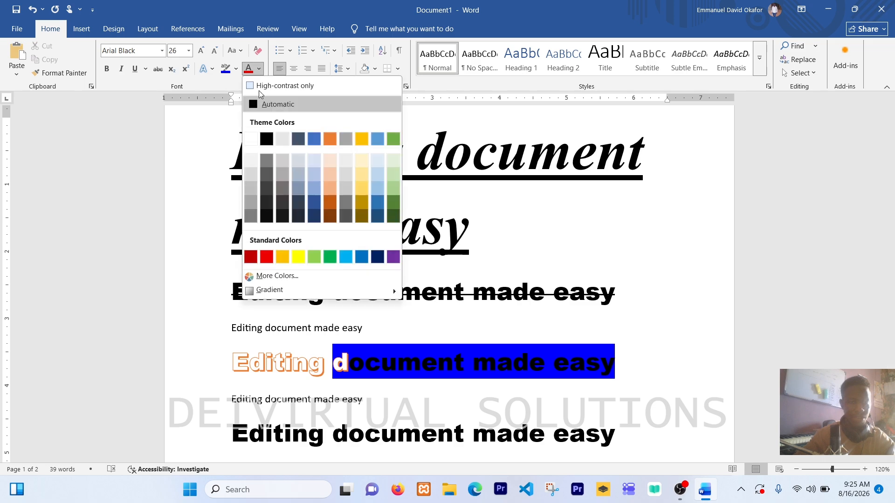
pyautogui.click(251, 140)
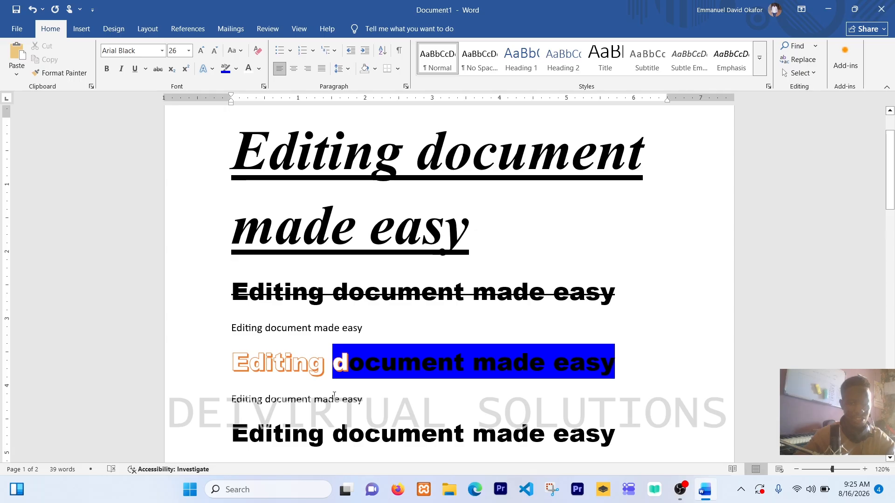
pyautogui.moveTo(334, 370); pyautogui.dragTo(620, 374)
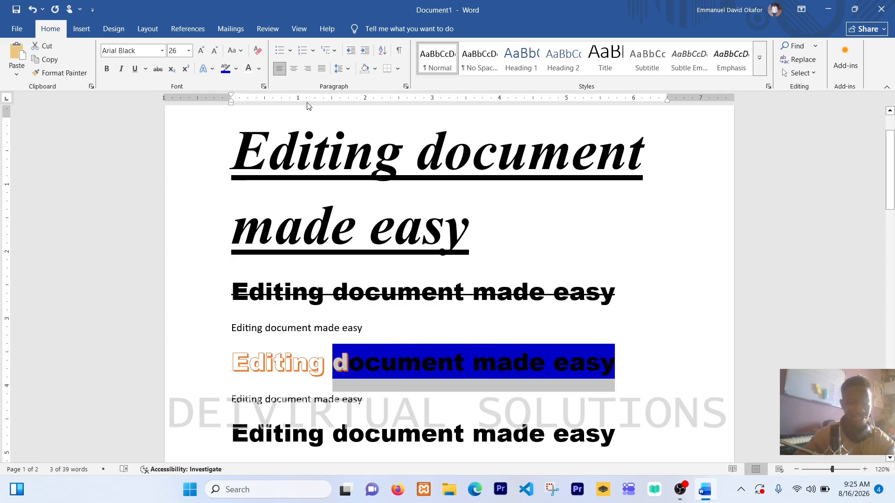
pyautogui.click(260, 69)
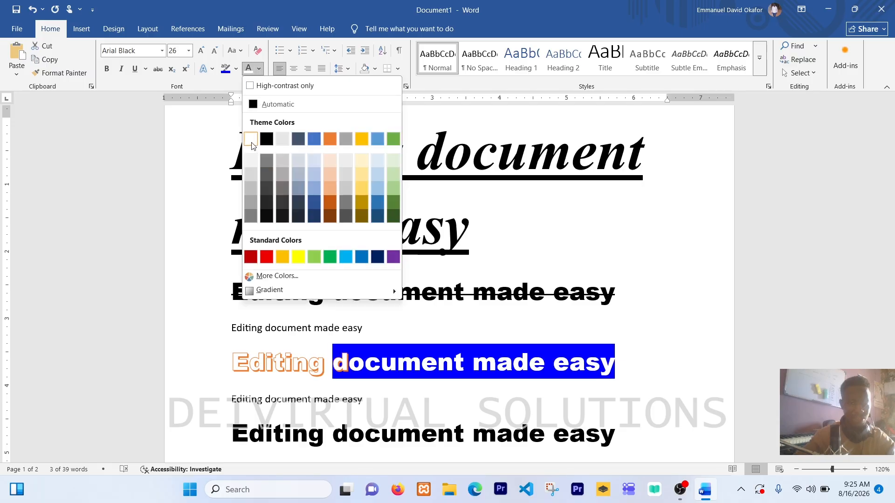
pyautogui.click(251, 142)
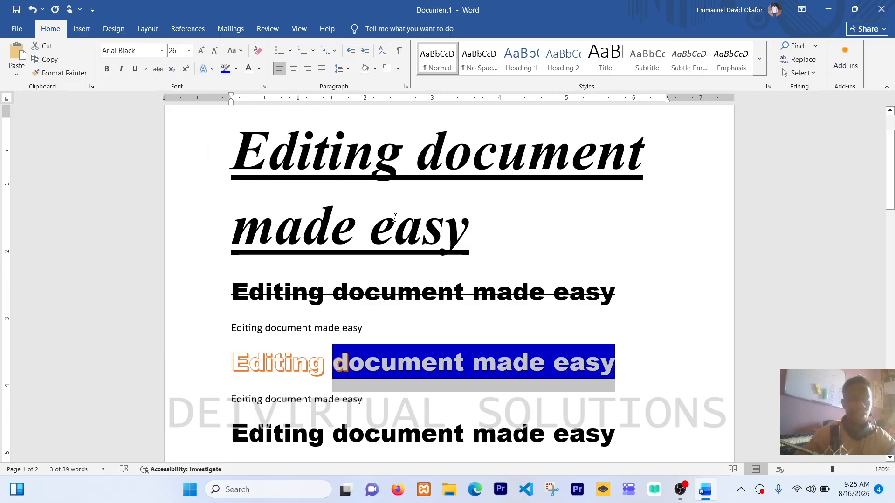
# Center the large underlined italic title "Editing document made easy" on the first page
pyautogui.scroll(-10, 561, 282)
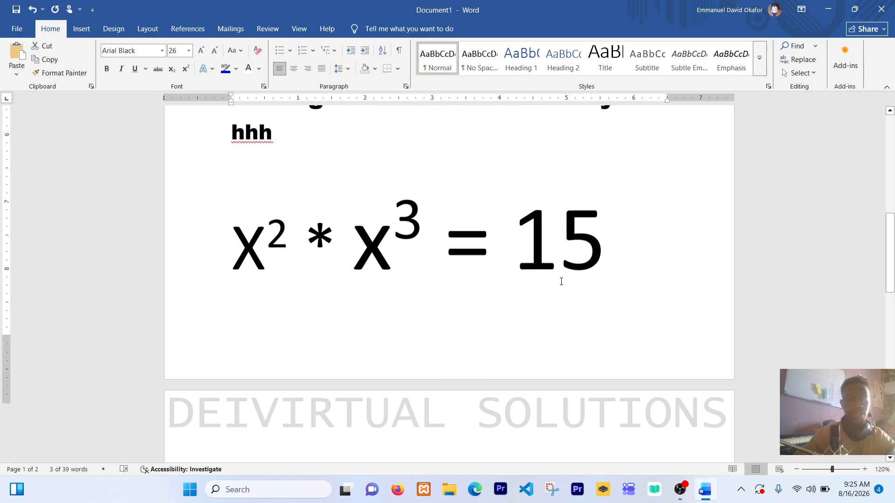
pyautogui.scroll(-3, 560, 281)
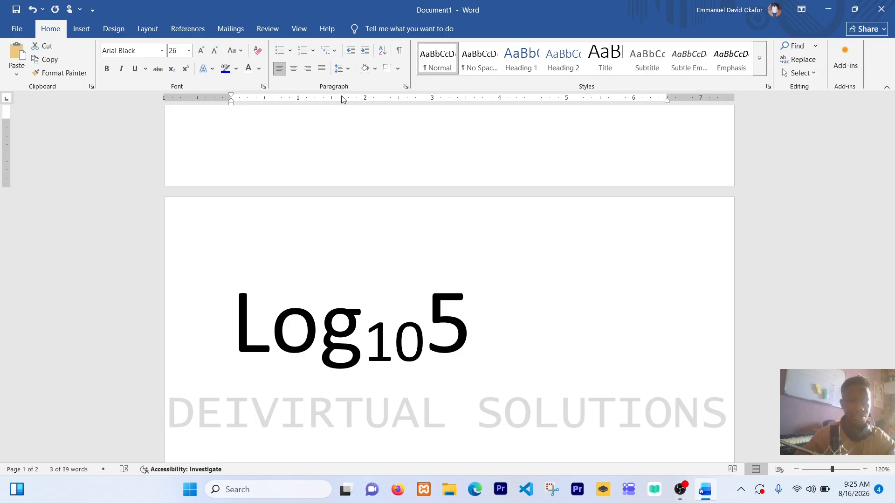
pyautogui.scroll(15, 361, 252)
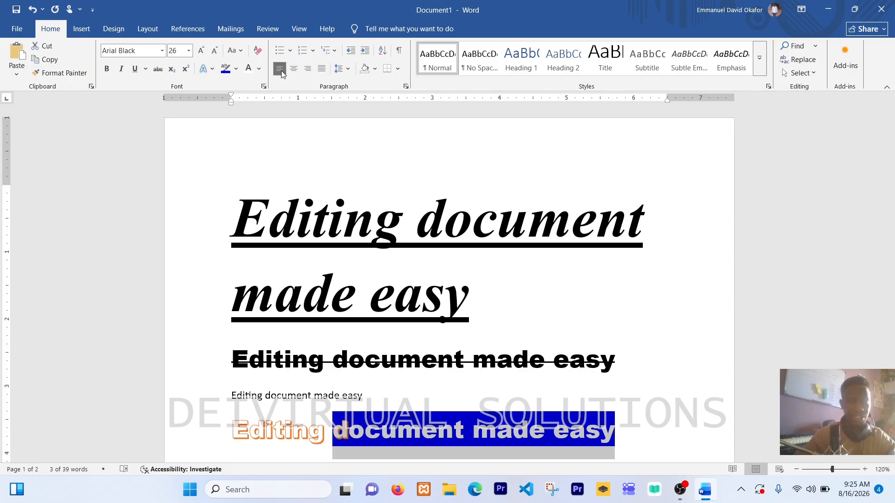
pyautogui.click(242, 215)
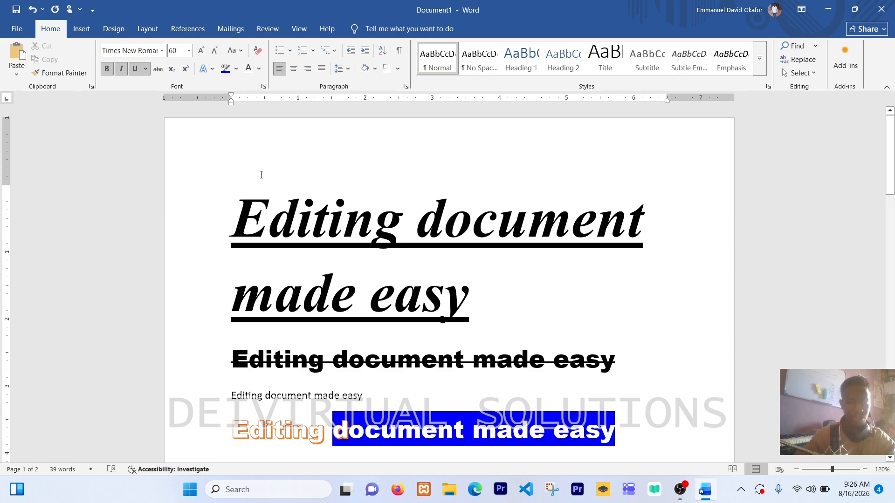
pyautogui.click(295, 71)
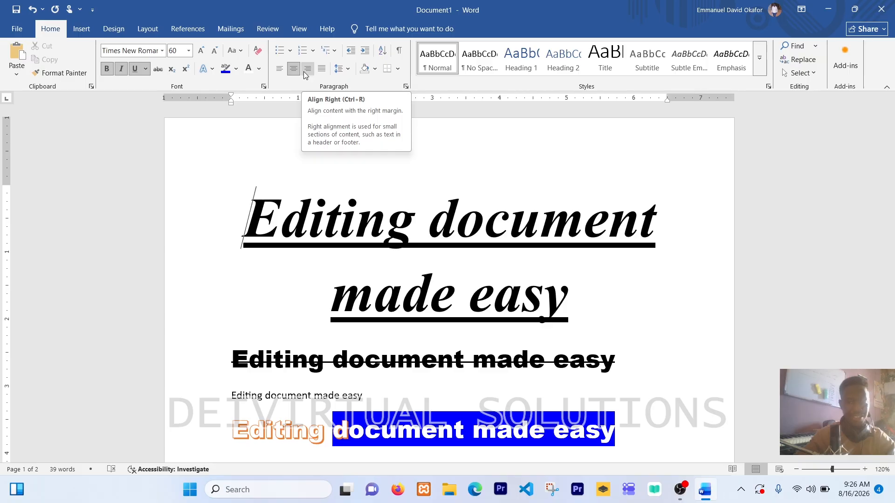
# Try right and justified alignment on the title and return it to centered
pyautogui.click(304, 72)
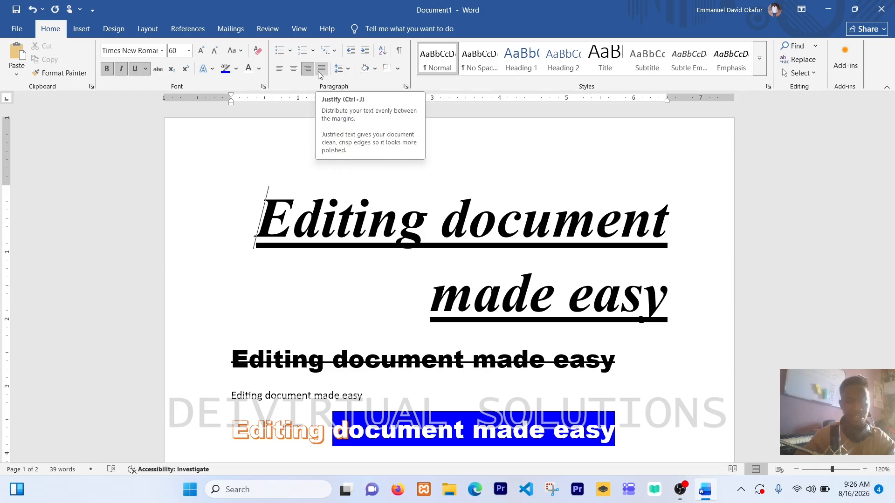
pyautogui.click(321, 76)
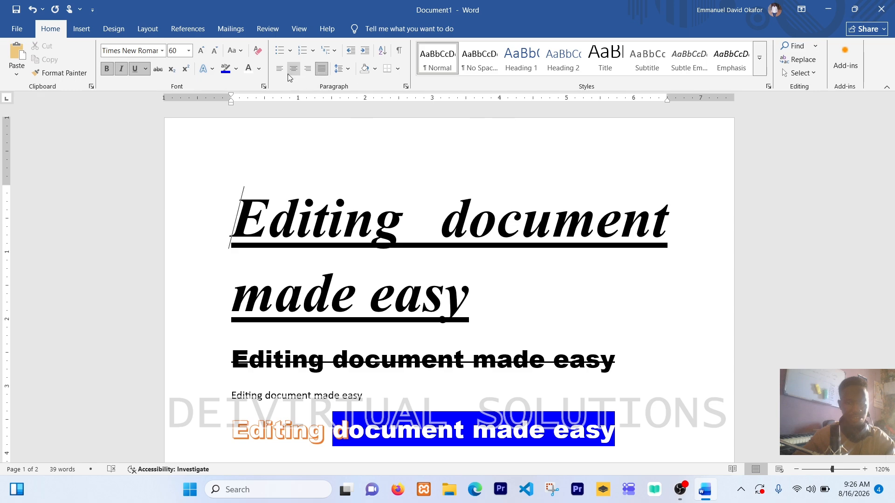
pyautogui.click(297, 72)
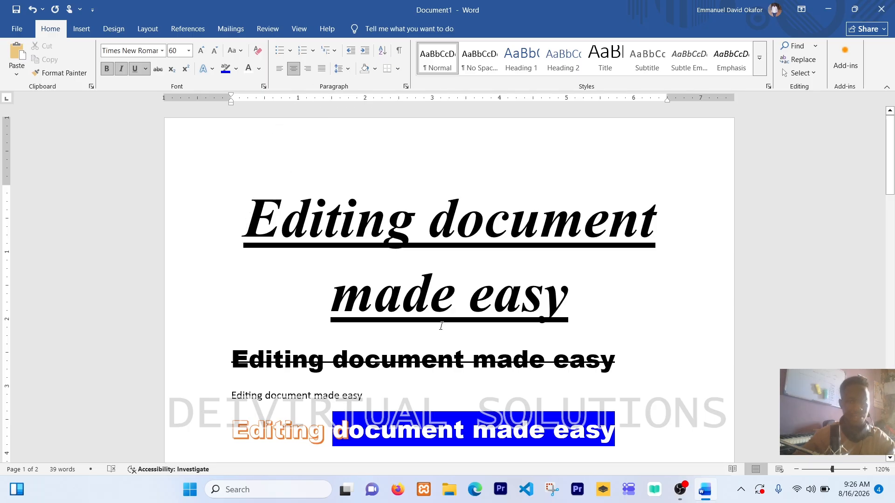
# Copy the formatting of the plain line below the blue-highlighted text onto the following lines through "hhh" with Format Painter
pyautogui.scroll(-5, 441, 325)
pyautogui.scroll(2, 440, 326)
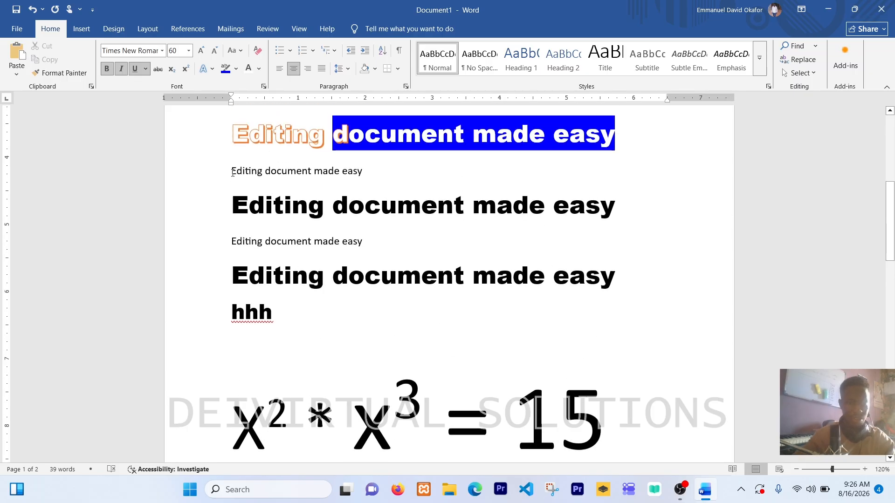
pyautogui.moveTo(232, 172); pyautogui.dragTo(358, 175)
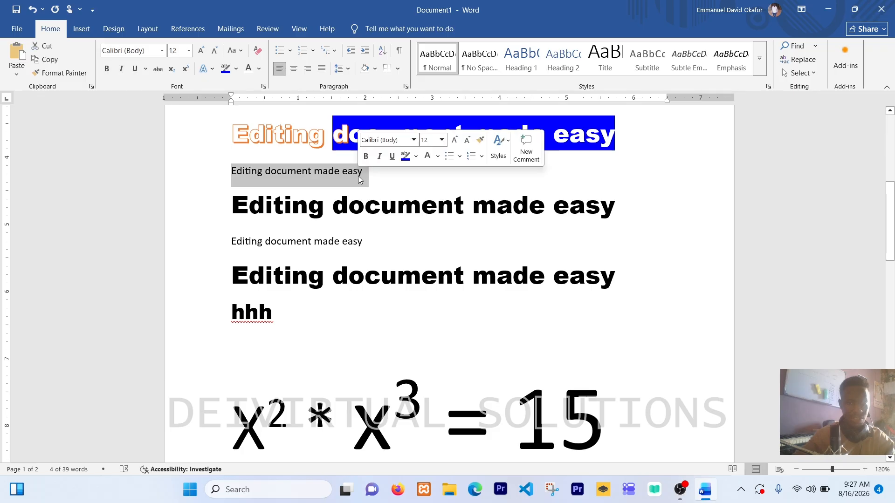
pyautogui.click(58, 72)
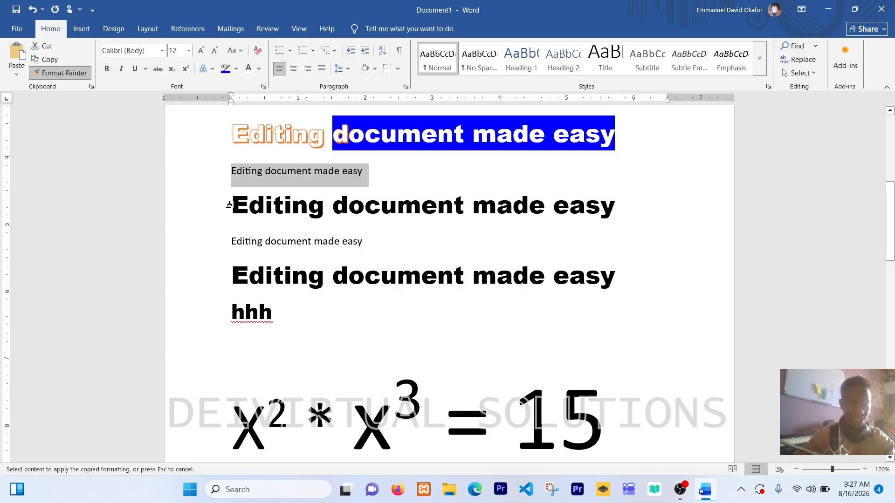
pyautogui.moveTo(229, 204)
pyautogui.mouseDown()
pyautogui.moveTo(256, 278)
pyautogui.moveTo(302, 314)
pyautogui.mouseUp()
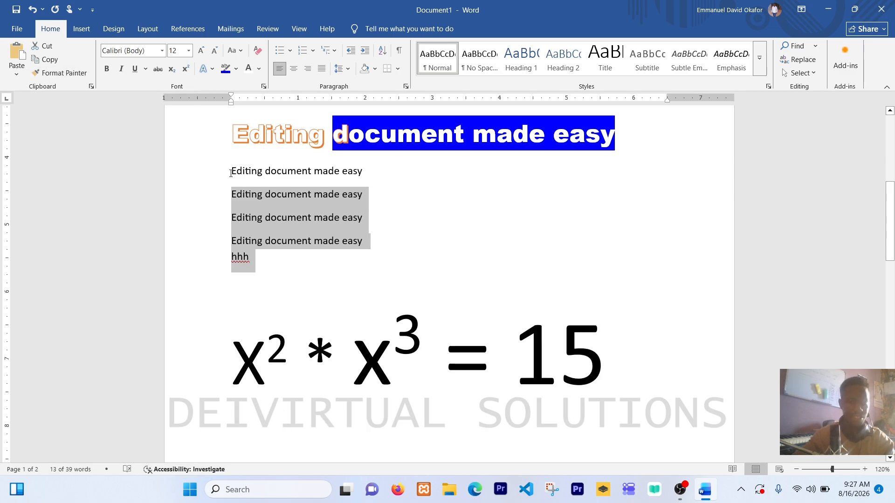
# Set the line spacing to 2.0 for the plain lines from below the blue-highlighted text through "hhh"
pyautogui.moveTo(230, 173); pyautogui.dragTo(309, 259)
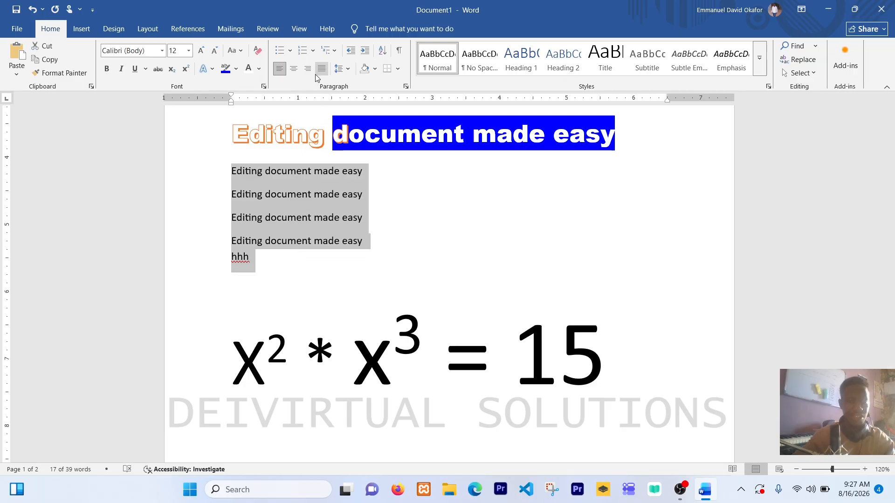
pyautogui.click(348, 69)
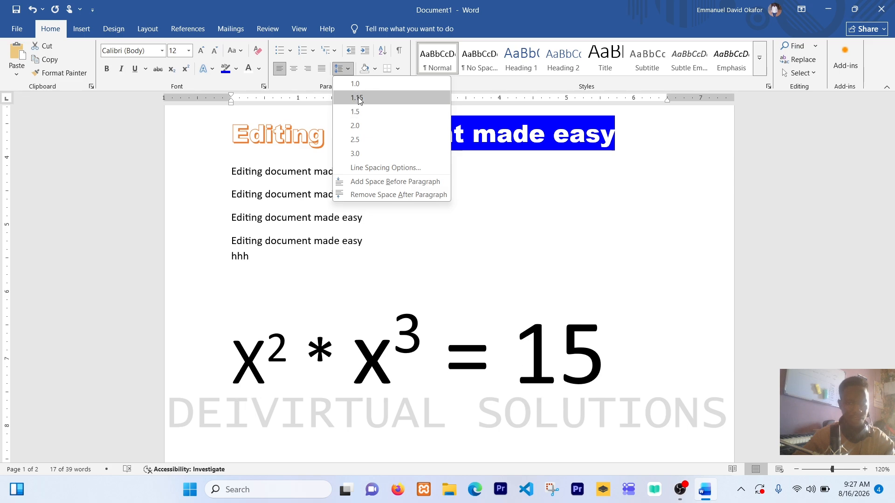
pyautogui.click(354, 127)
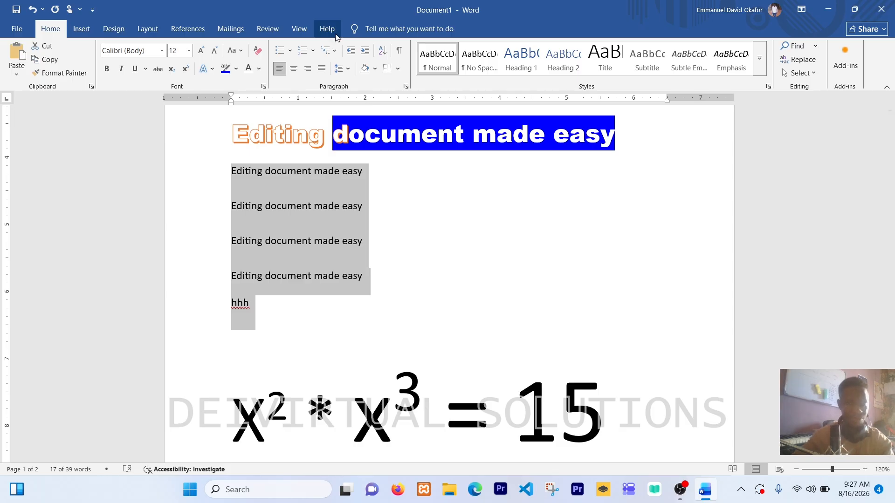
# Try indenting the double-spaced lines by one level and by three levels, returning them to the page margin each time
pyautogui.click(365, 50)
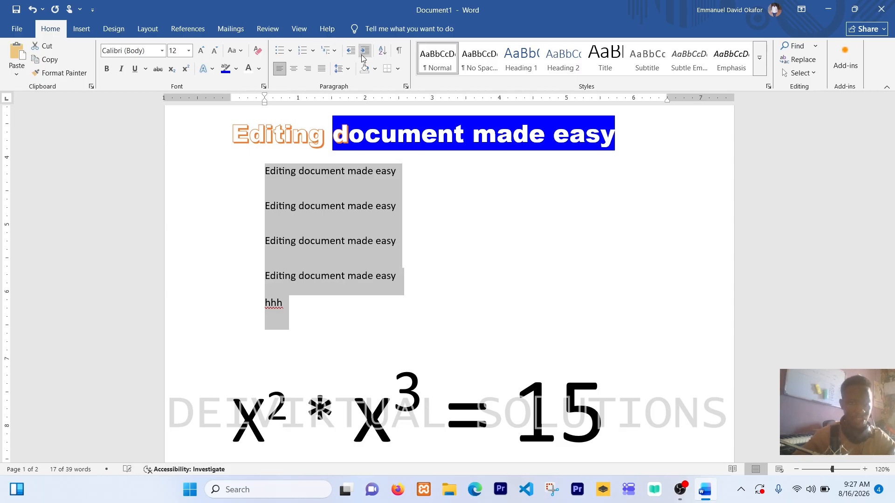
pyautogui.click(351, 54)
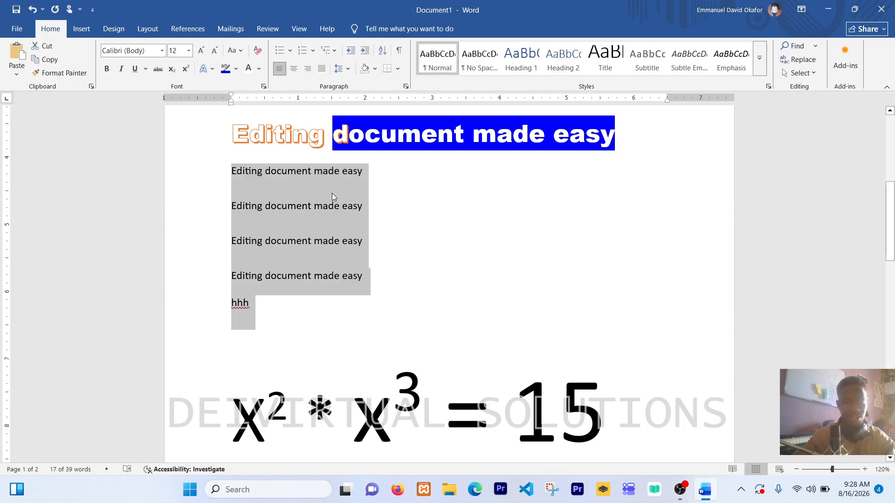
pyautogui.click(366, 52)
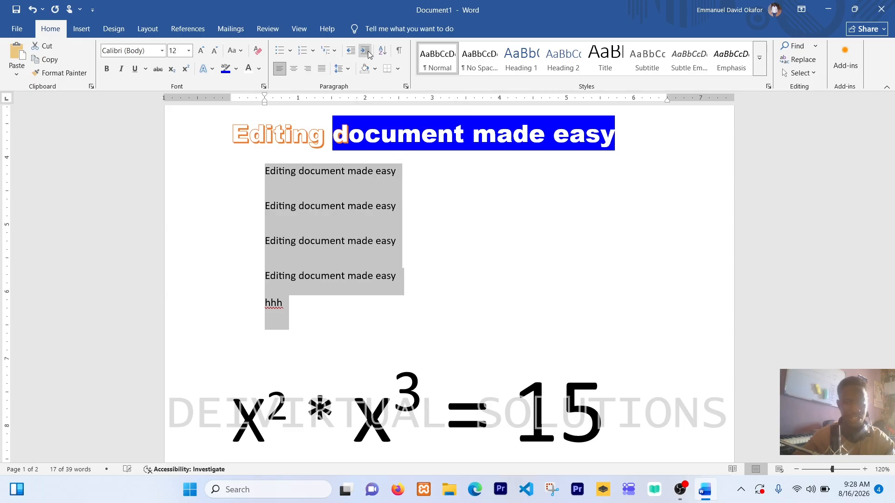
pyautogui.click(366, 52)
pyautogui.click(366, 52)
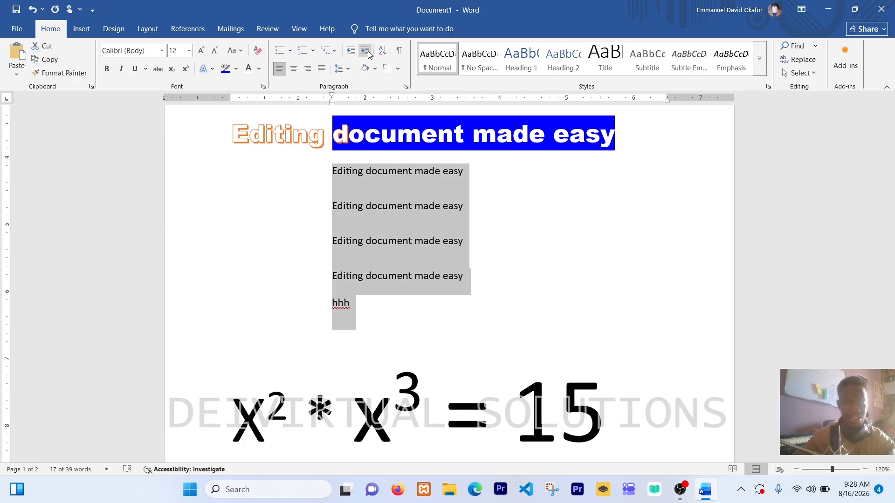
pyautogui.click(351, 52)
pyautogui.click(351, 52)
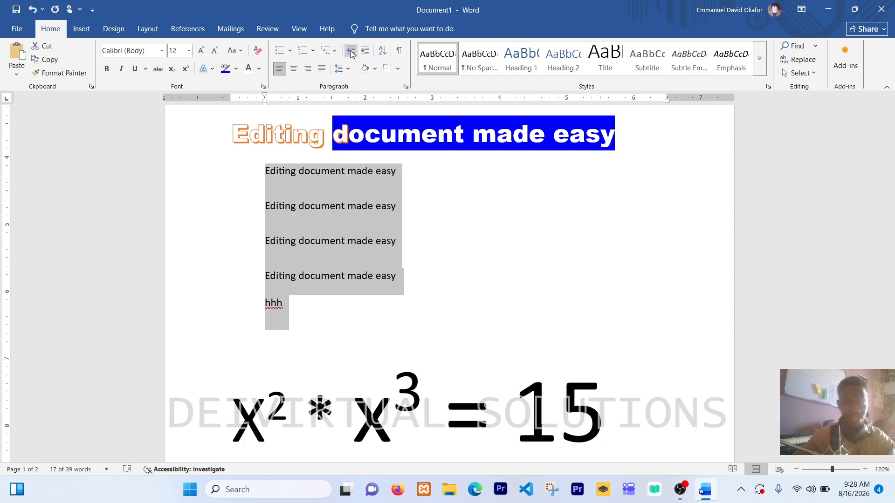
pyautogui.click(351, 52)
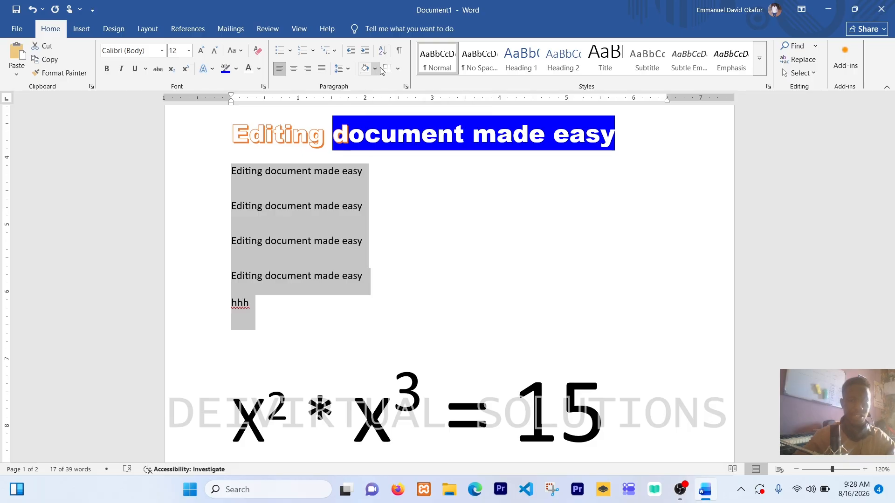
# Sort the selected double-spaced lines by paragraphs as text in descending order, with no header row
pyautogui.click(383, 51)
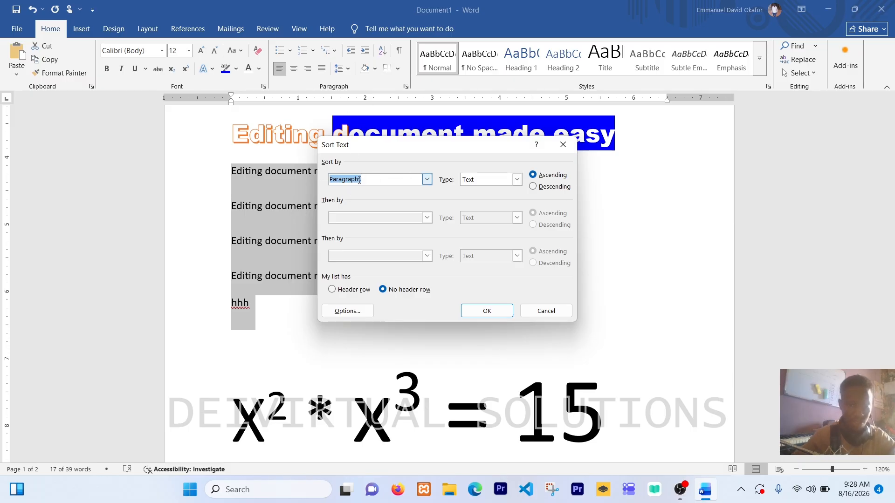
pyautogui.click(427, 181)
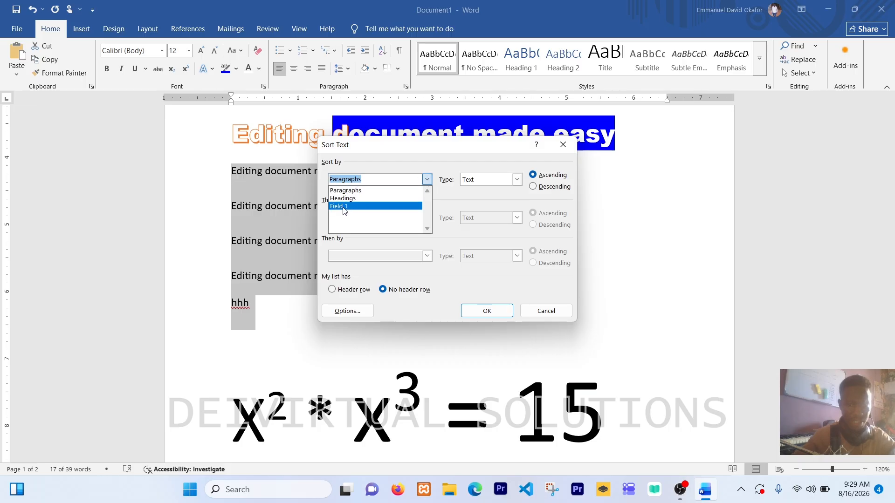
pyautogui.click(426, 181)
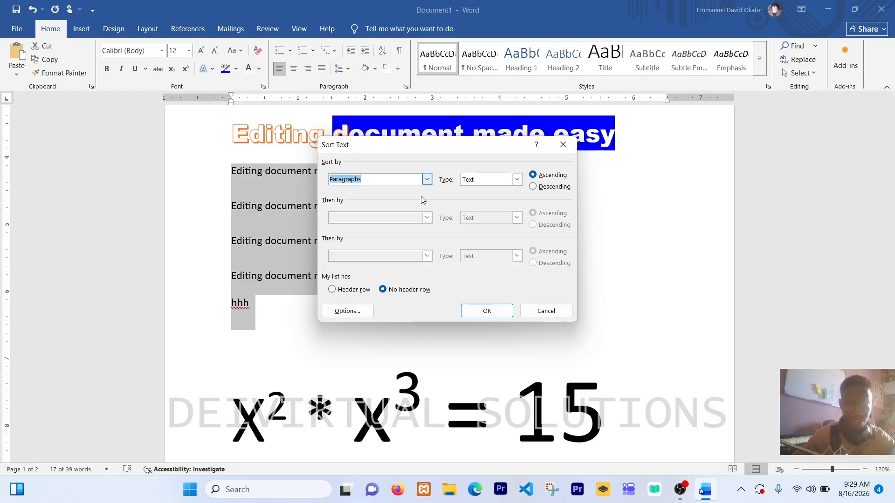
pyautogui.click(535, 188)
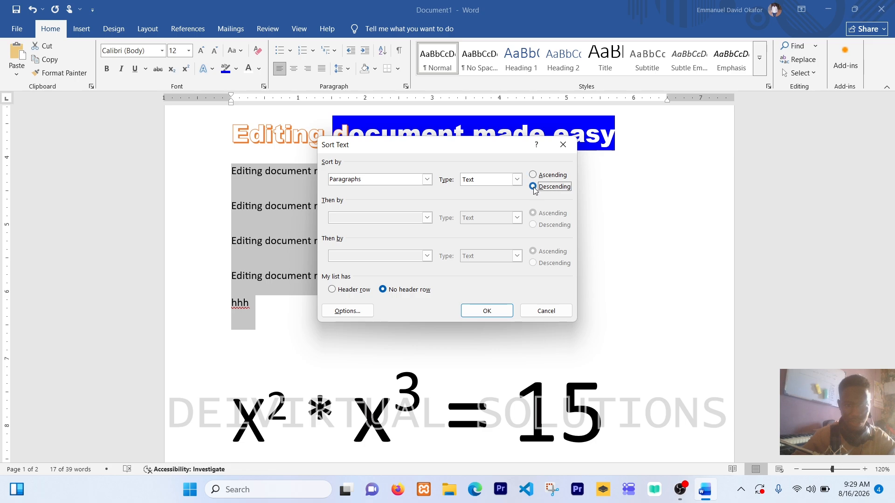
pyautogui.click(487, 311)
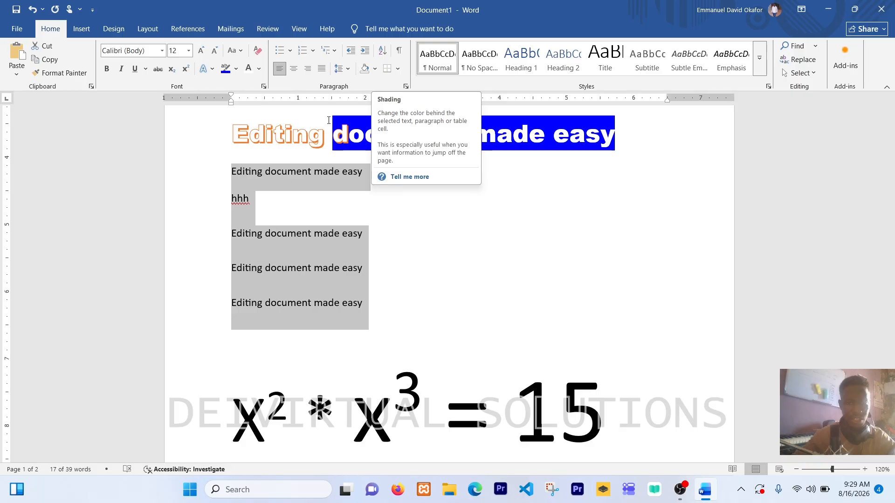
# Open the shading color choices for the "Editing document made easy" line directly below "hhh"
pyautogui.click(231, 235)
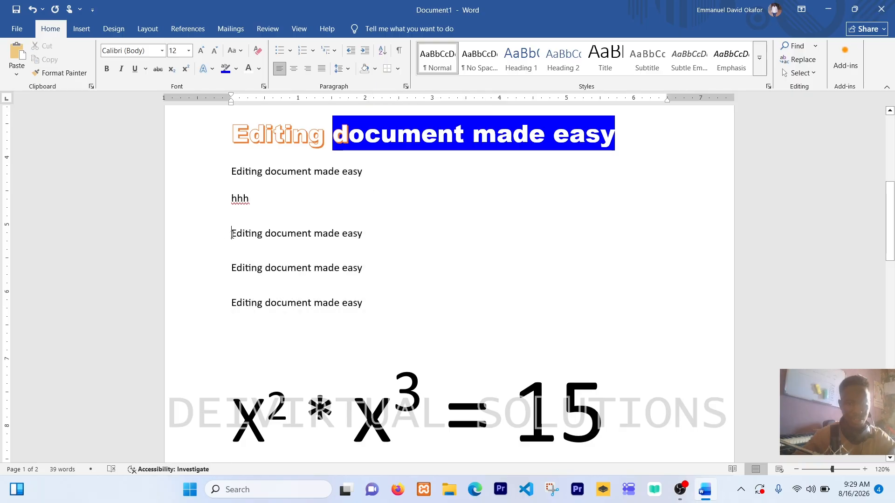
pyautogui.tripleClick(350, 232)
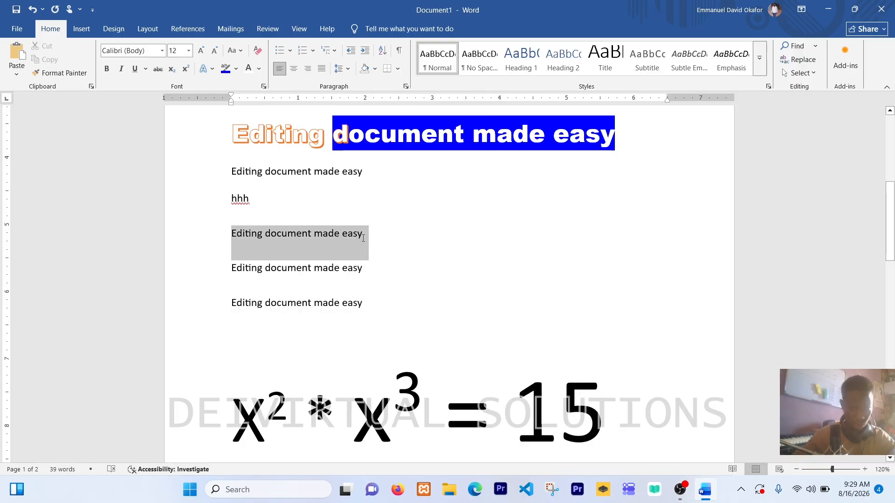
pyautogui.click(375, 69)
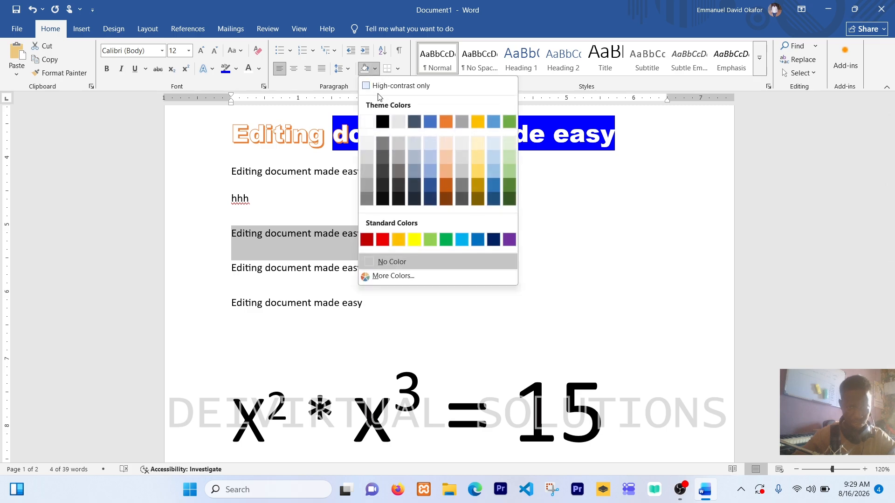